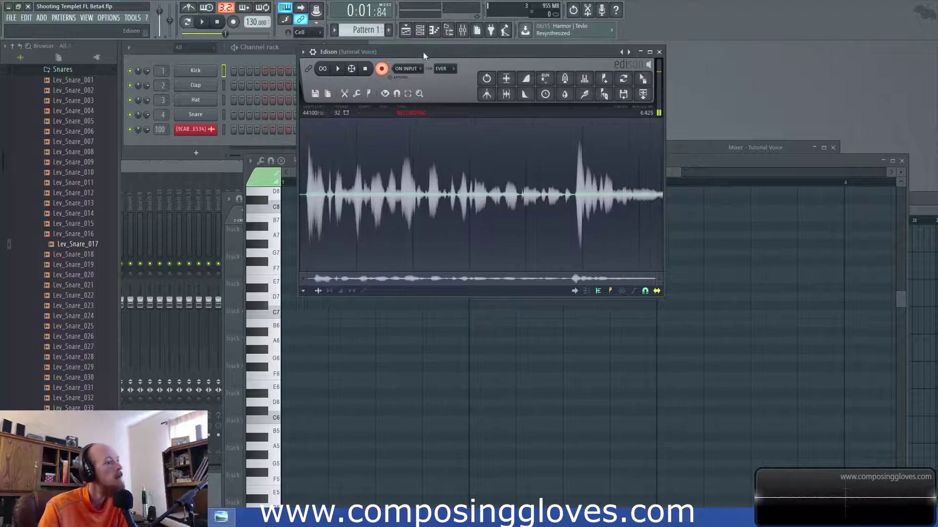
# Select all notes of the ascending C3 to C4 major scale in the Harmor piano roll and play it back
pyautogui.moveTo(221, 516)
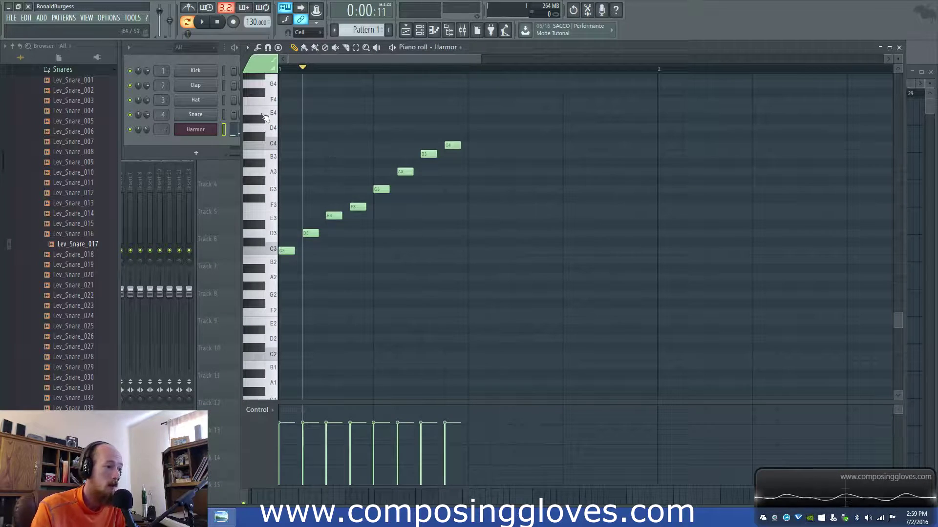
pyautogui.moveTo(264, 118); pyautogui.dragTo(288, 318)
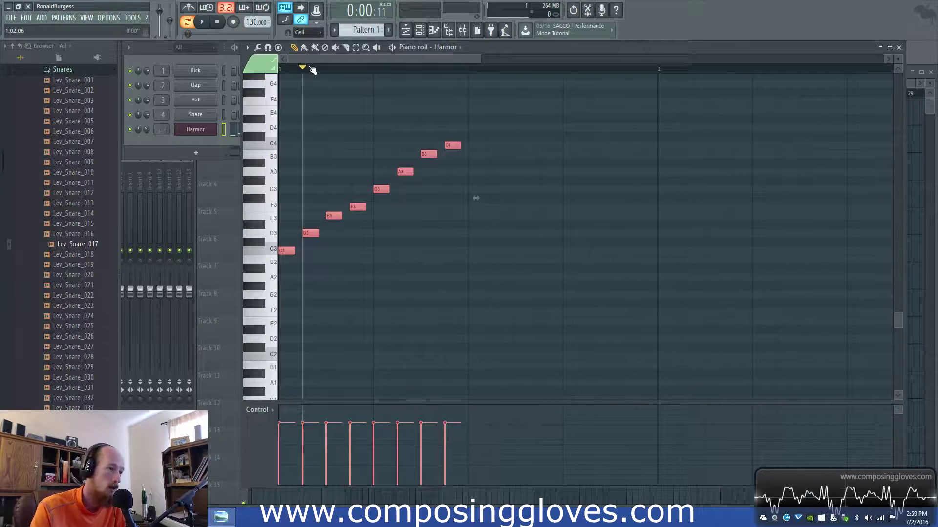
pyautogui.press('space')
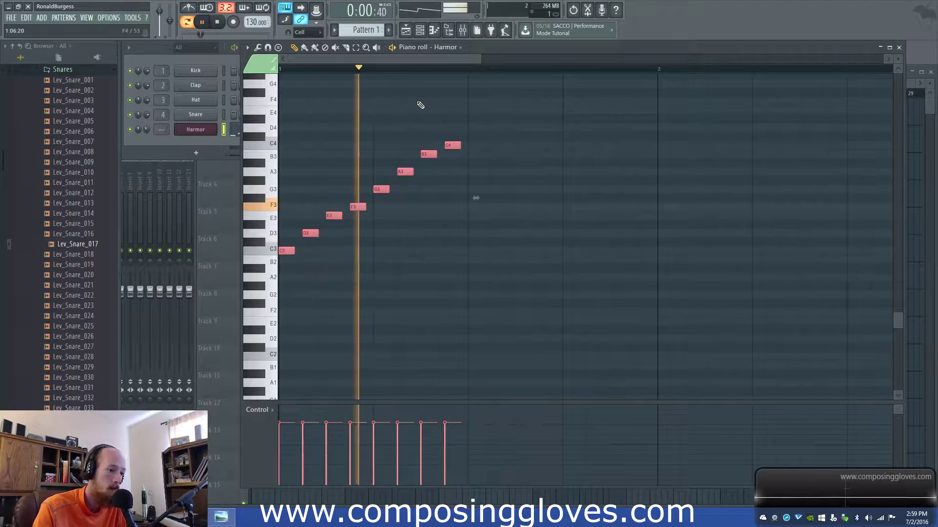
pyautogui.press('space')
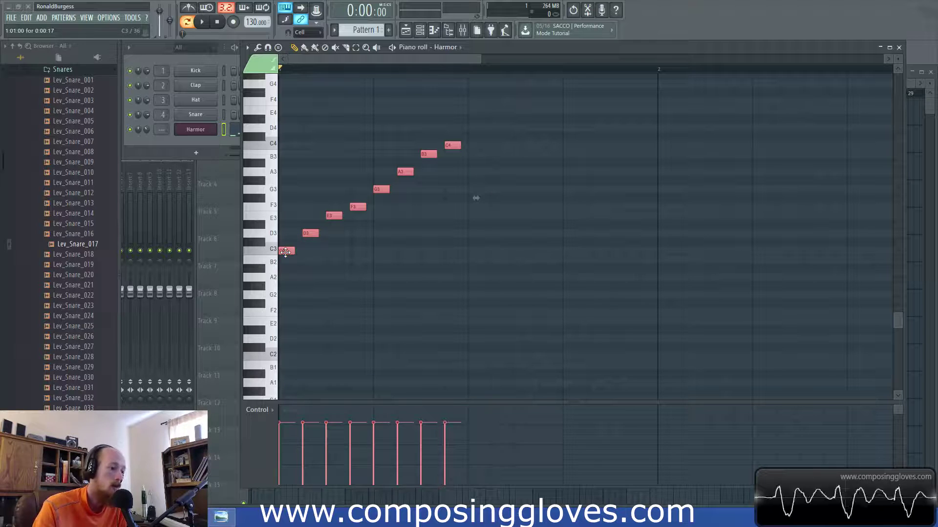
# Audition the C3 and D3 notes individually in the piano roll
pyautogui.moveTo(286, 252)
pyautogui.mouseDown()
pyautogui.moveTo(284, 293)
pyautogui.moveTo(282, 225)
pyautogui.moveTo(280, 254)
pyautogui.mouseUp()
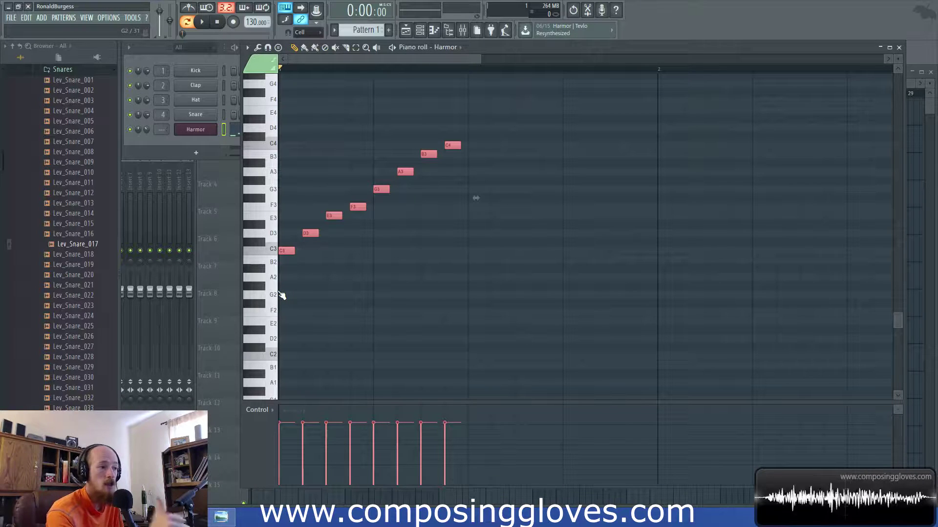
pyautogui.click(312, 233)
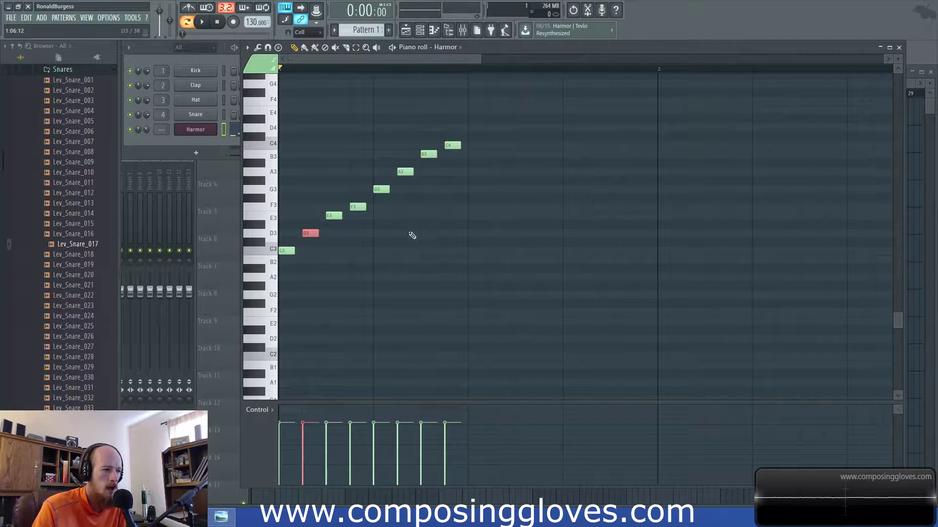
pyautogui.moveTo(311, 233)
pyautogui.mouseDown()
pyautogui.moveTo(311, 241)
pyautogui.moveTo(311, 222)
pyautogui.moveTo(311, 233)
pyautogui.mouseUp()
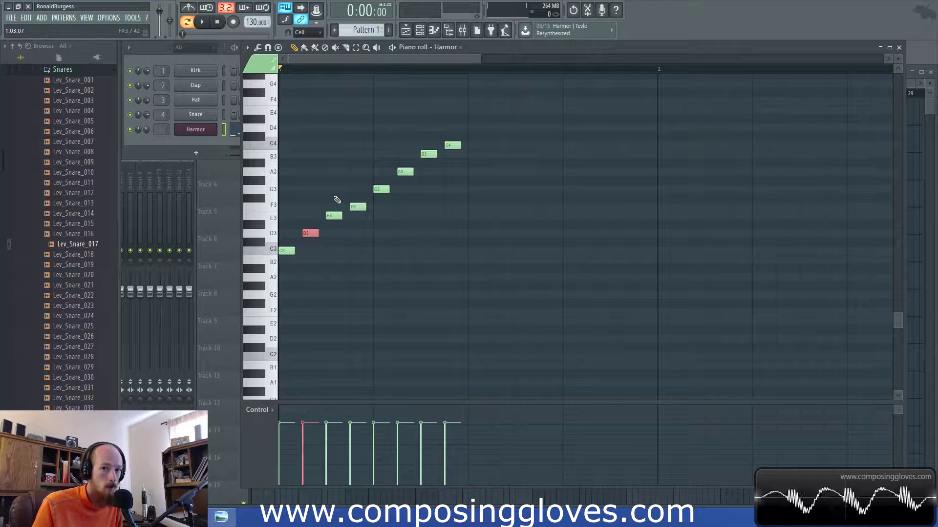
# Lower the E3, A3 and B3 notes together by one semitone and raise them back to their original pitches
pyautogui.keyDown('ctrl'); pyautogui.click(336, 215); pyautogui.keyUp('ctrl')
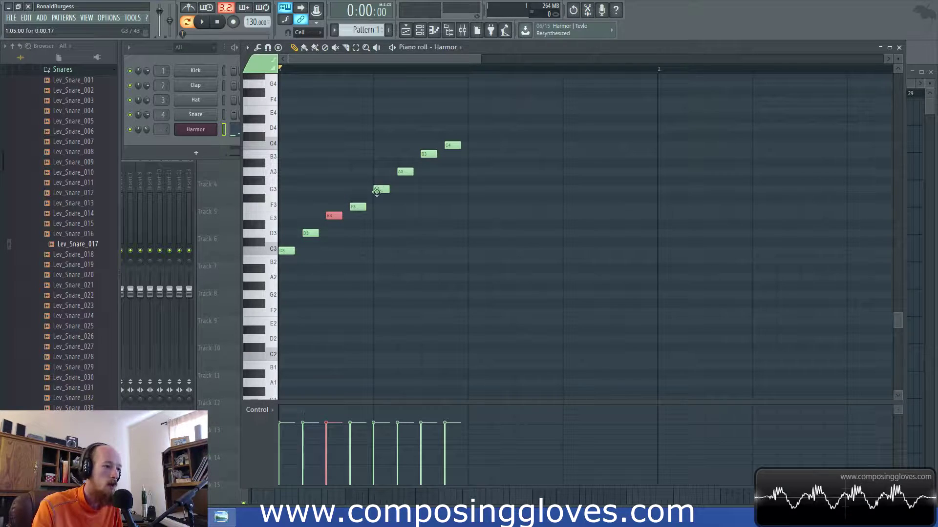
pyautogui.moveTo(393, 146); pyautogui.dragTo(437, 193)
pyautogui.keyDown('ctrl'); pyautogui.click(335, 215); pyautogui.keyUp('ctrl')
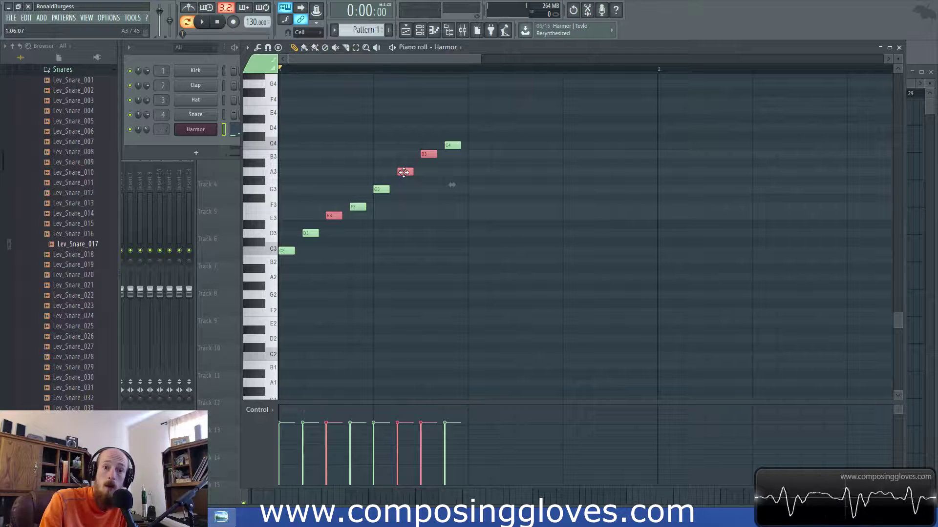
pyautogui.moveTo(404, 172); pyautogui.dragTo(402, 181)
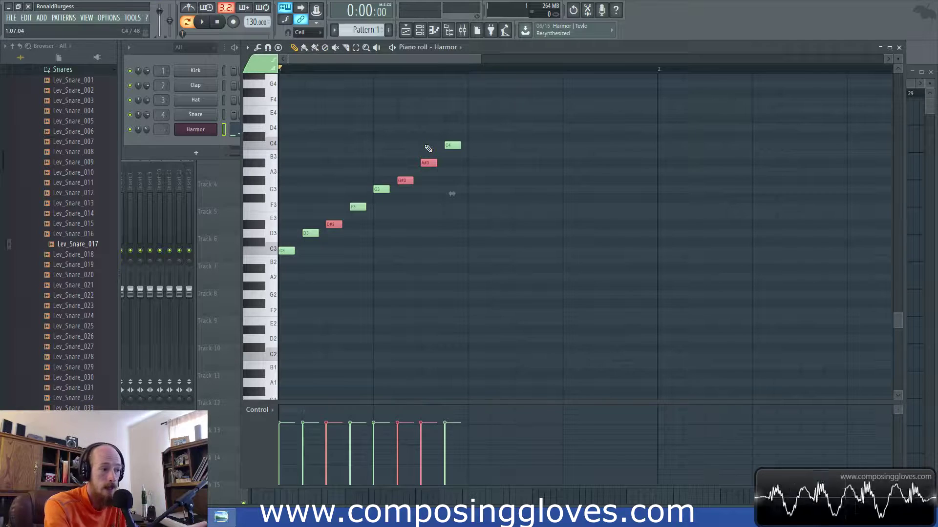
pyautogui.moveTo(428, 162); pyautogui.dragTo(429, 153)
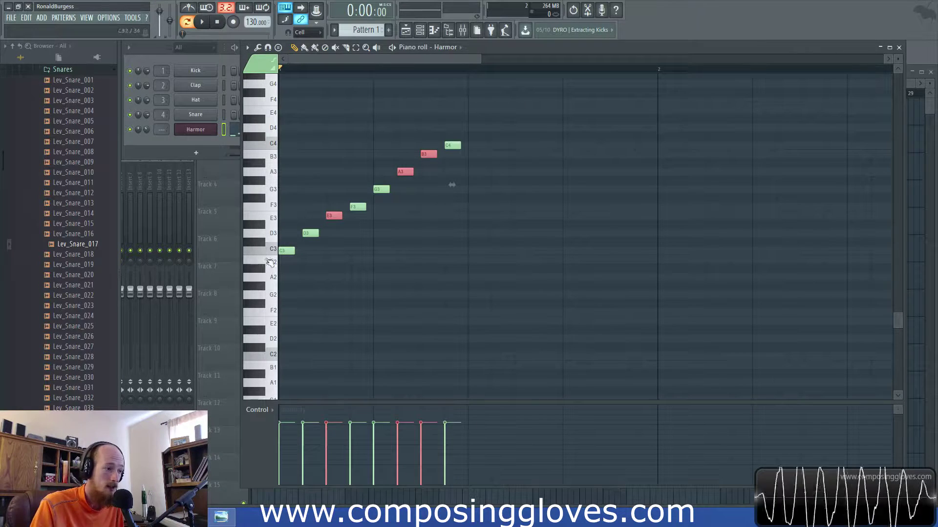
# Lower the E3, A3 and B3 notes to D#3, G#3 and A#3 to form a C natural minor scale
pyautogui.click(269, 254)
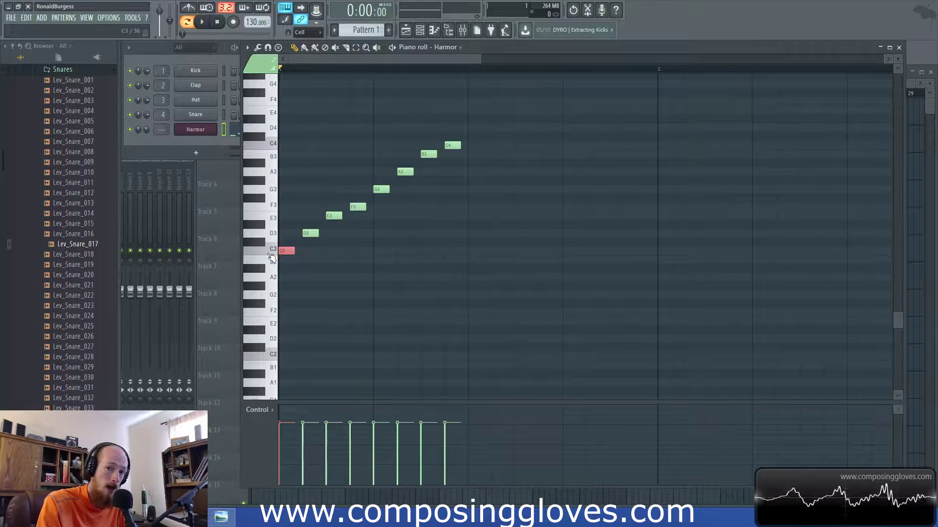
pyautogui.moveTo(322, 224); pyautogui.dragTo(341, 194)
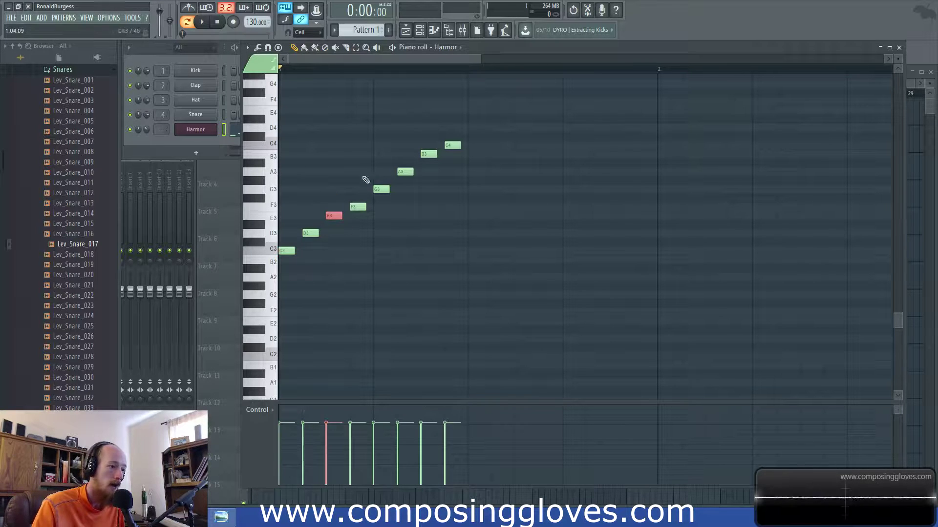
pyautogui.moveTo(408, 142); pyautogui.dragTo(443, 191)
pyautogui.hotkey('shift', 'Down')
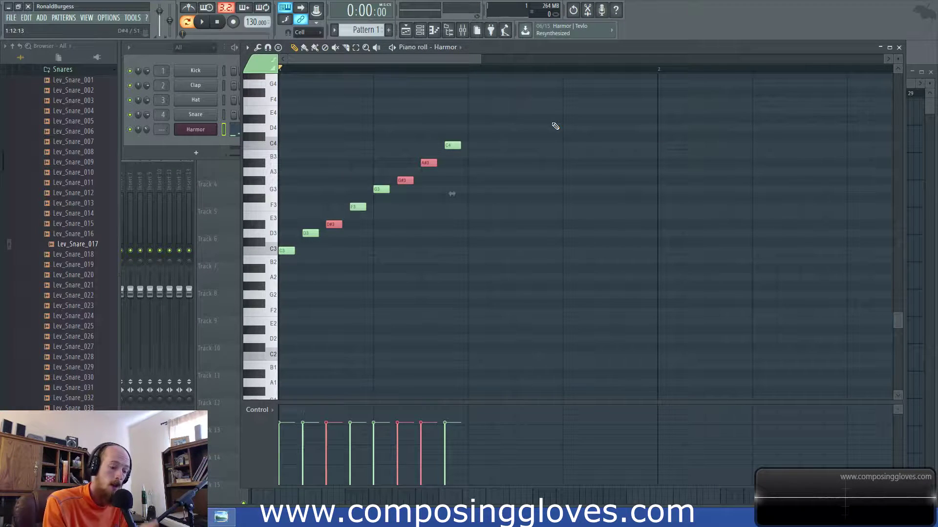
pyautogui.click(390, 178)
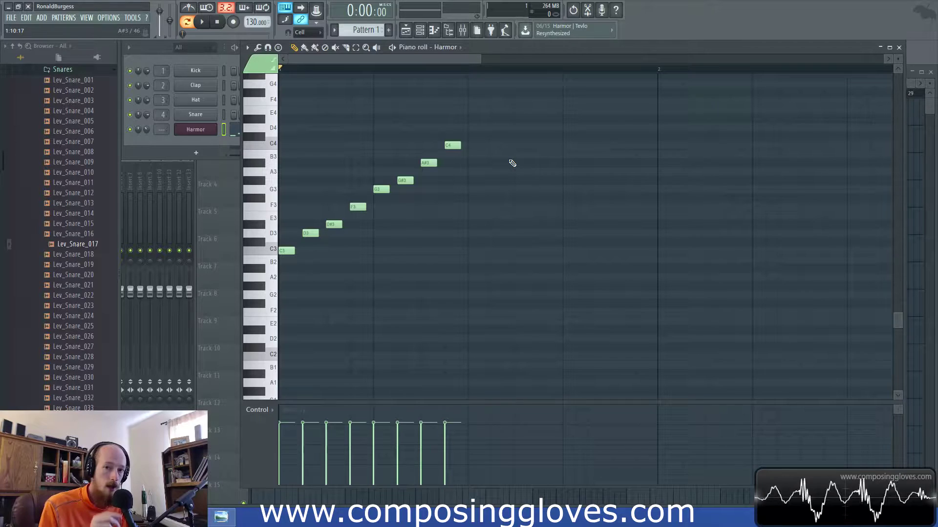
# Audition the C4 and A#3 notes of the minor scale and sound the C3 piano key for comparison
pyautogui.click(452, 145)
pyautogui.click(427, 163)
pyautogui.moveTo(425, 164); pyautogui.dragTo(424, 162)
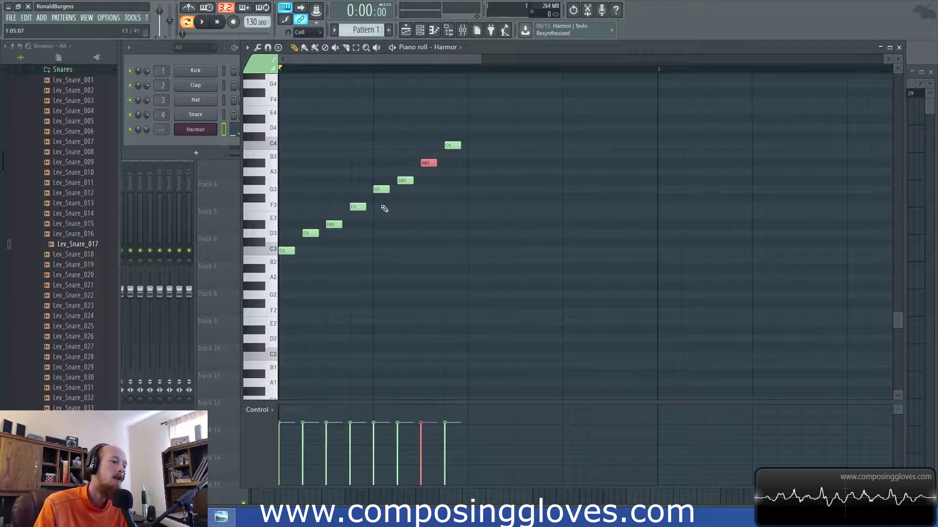
pyautogui.click(452, 145)
pyautogui.click(270, 249)
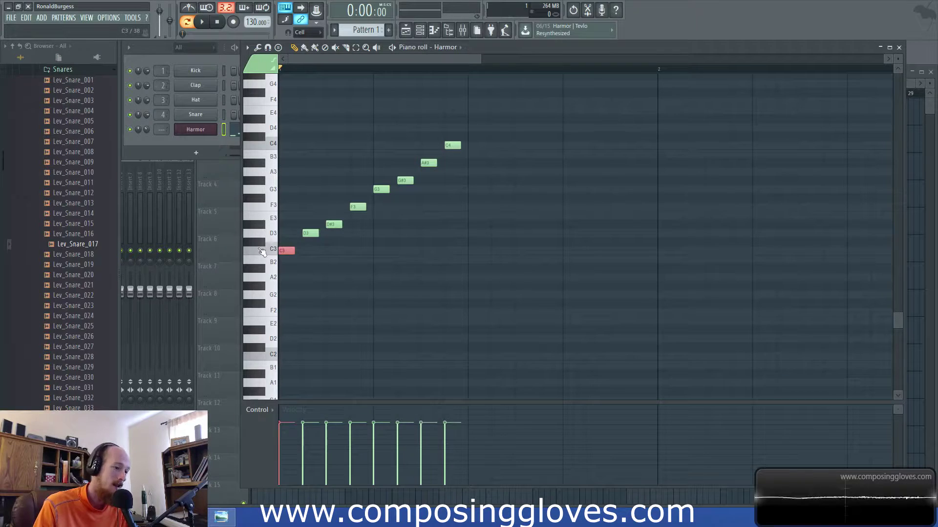
pyautogui.moveTo(270, 250); pyautogui.dragTo(270, 264)
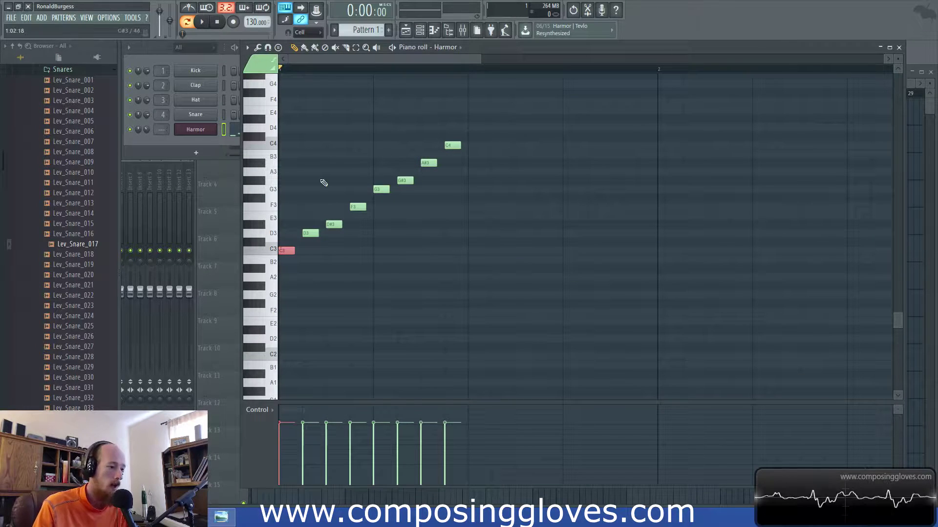
pyautogui.hotkey('ctrl', 'a')
pyautogui.click(370, 266)
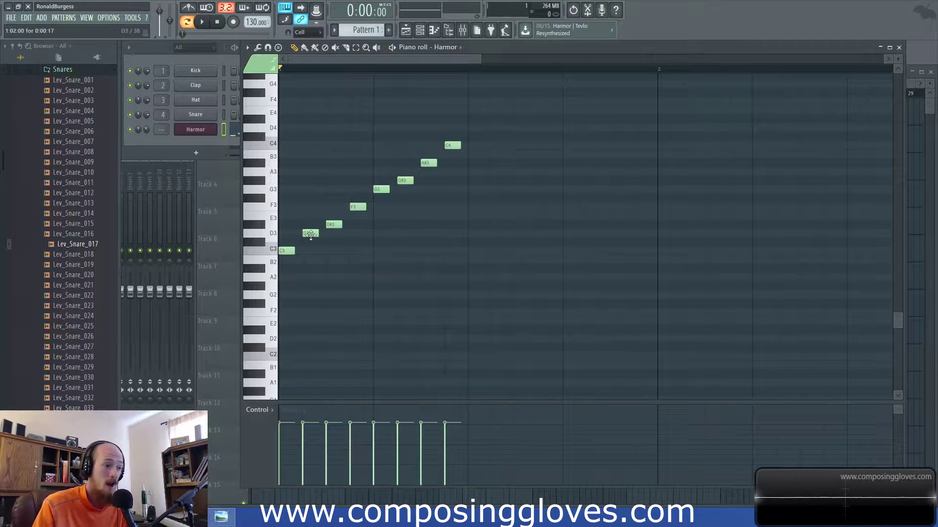
# Raise the D#3, G#3 and A#3 notes to E3, A3 and B3 to form the C major scale again
pyautogui.moveTo(331, 225); pyautogui.dragTo(334, 217)
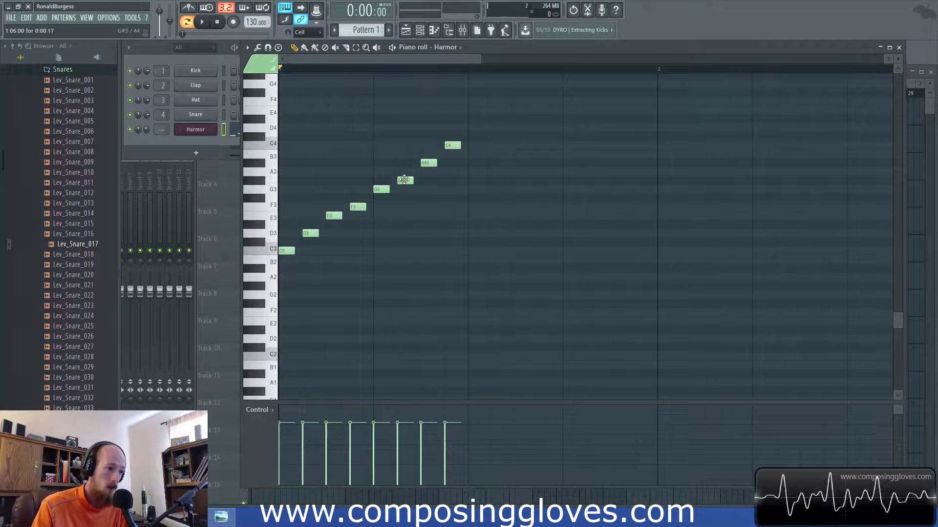
pyautogui.moveTo(406, 181); pyautogui.dragTo(429, 155)
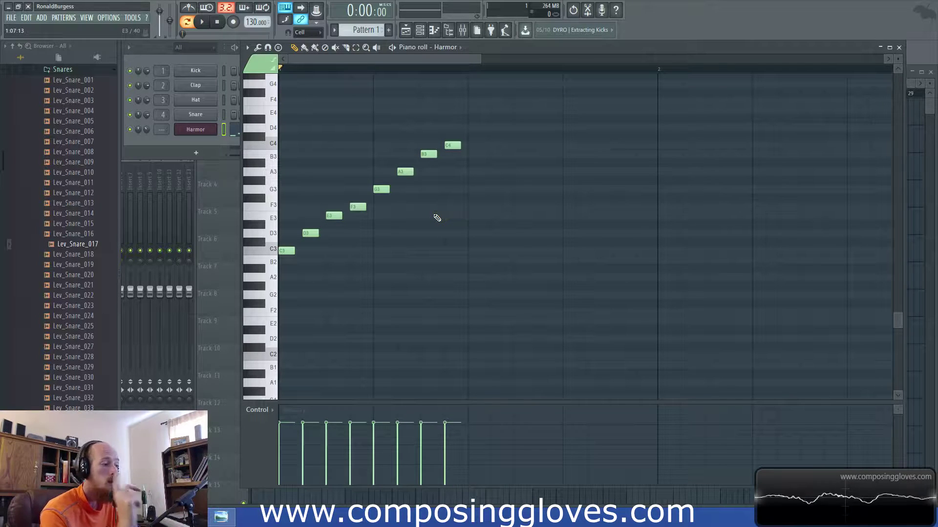
pyautogui.hotkey('ctrl', 'a')
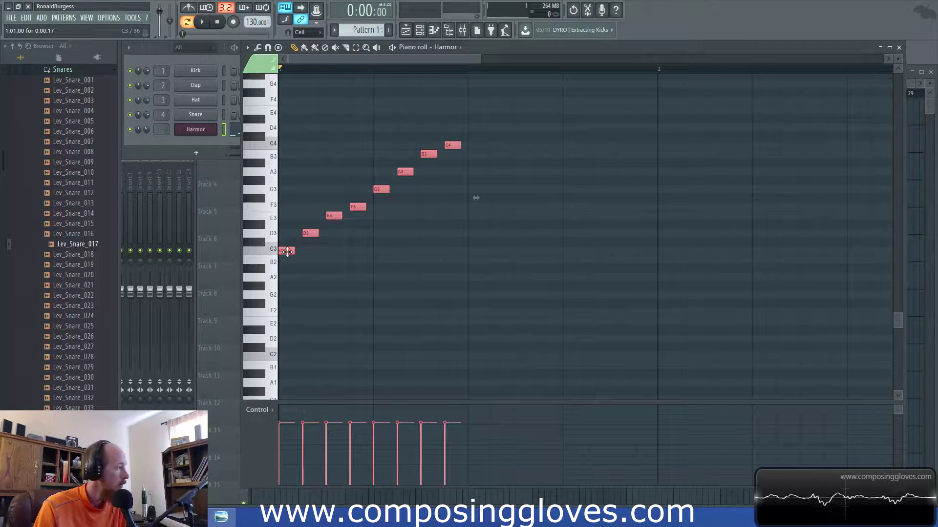
pyautogui.click(327, 167)
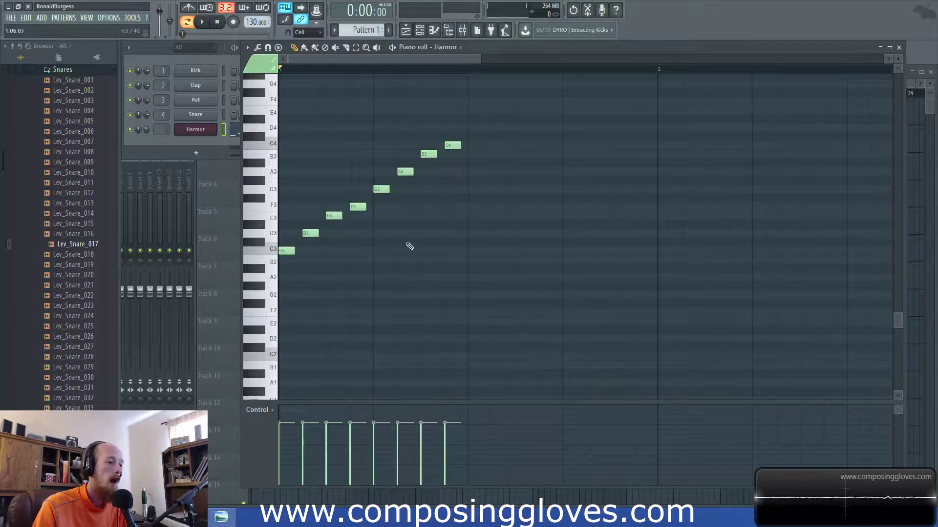
# Delete all eight notes of the C major scale from the piano roll
pyautogui.click(285, 251)
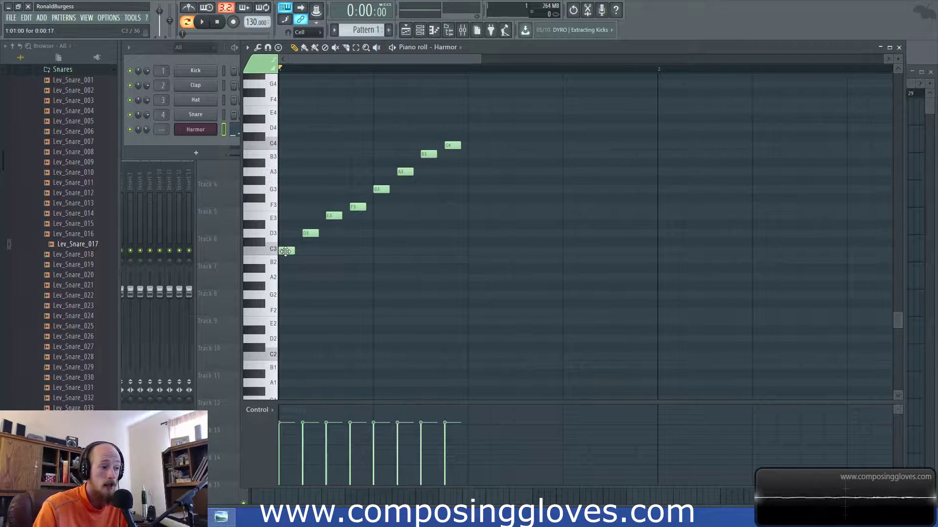
pyautogui.rightClick(285, 251)
pyautogui.rightClick(310, 233)
pyautogui.rightClick(334, 215)
pyautogui.rightClick(358, 207)
pyautogui.rightClick(381, 189)
pyautogui.rightClick(453, 146)
pyautogui.rightClick(428, 155)
pyautogui.rightClick(406, 172)
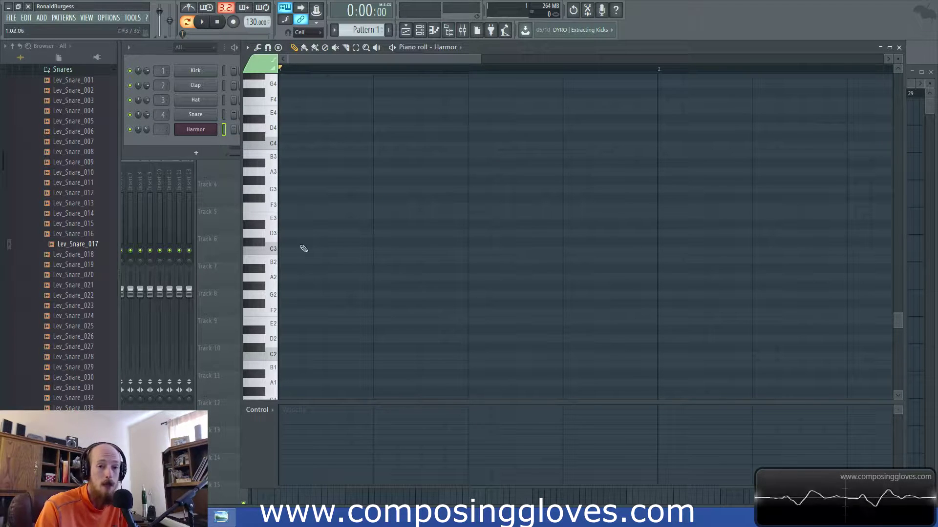
# Draw an ascending A natural minor scale with the notes A2, B2, C3, D3, E3, F3, G3 and A3
pyautogui.click(287, 277)
pyautogui.click(310, 259)
pyautogui.click(330, 241)
pyautogui.moveTo(331, 242); pyautogui.dragTo(334, 250)
pyautogui.click(358, 233)
pyautogui.click(381, 215)
pyautogui.click(405, 207)
pyautogui.click(429, 189)
pyautogui.click(452, 171)
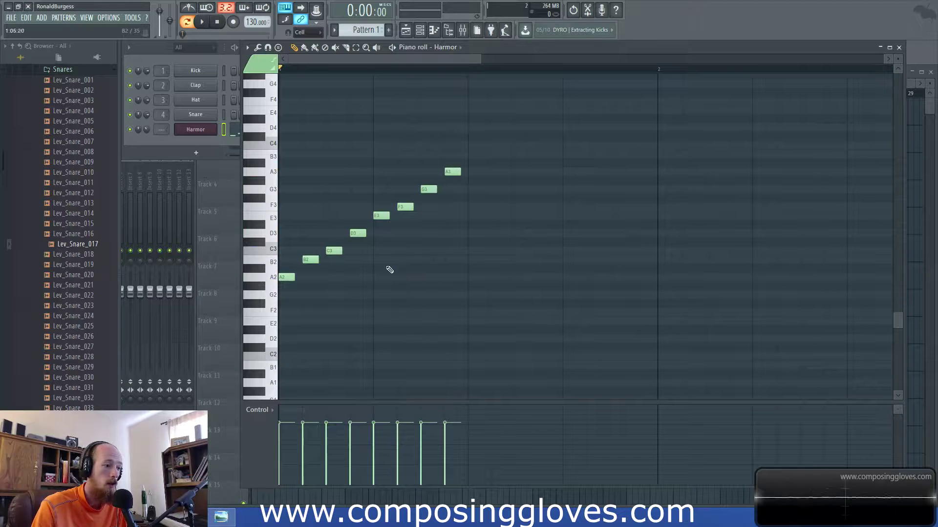
# Replace the A minor scale with a newly drawn ascending C major scale from C3 to C4
pyautogui.hotkey('ctrl', 'a')
pyautogui.press('Delete')
pyautogui.click(288, 250)
pyautogui.click(310, 233)
pyautogui.click(334, 216)
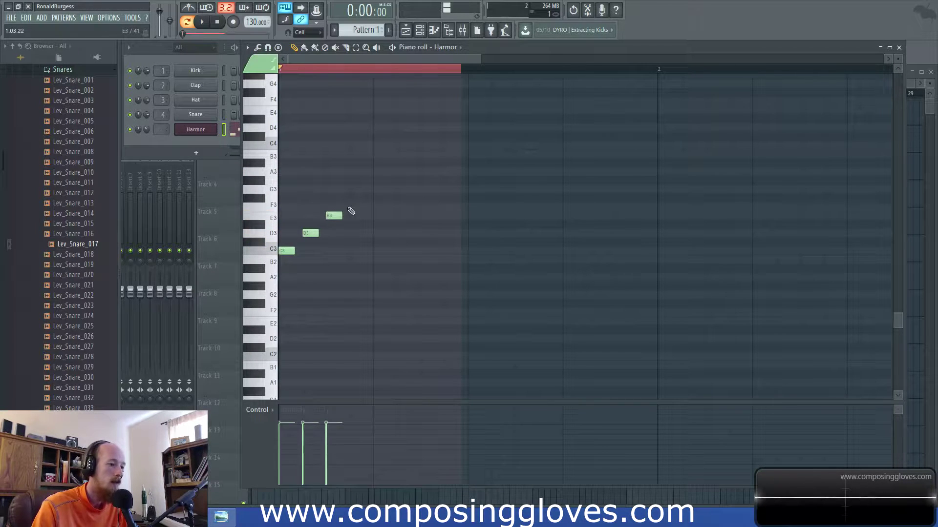
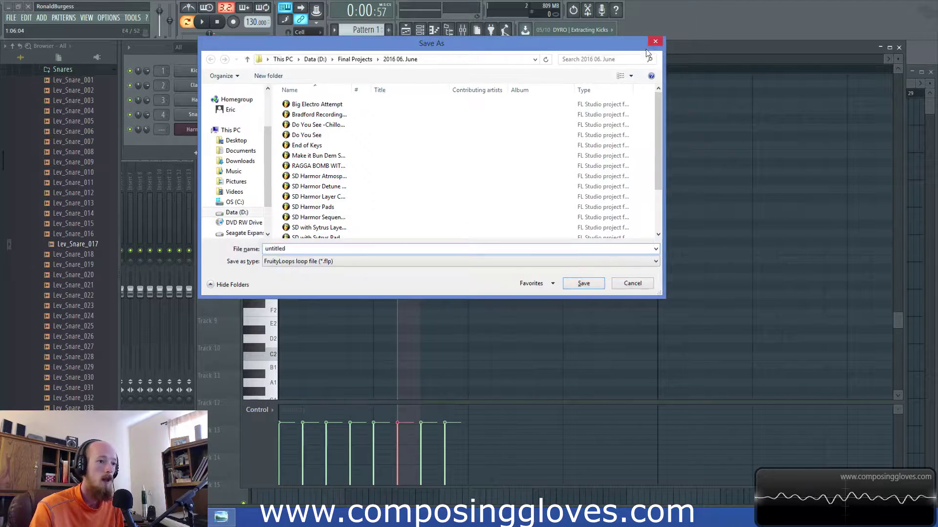
# Play back the redrawn C major scale
pyautogui.click(324, 70)
pyautogui.press('space')
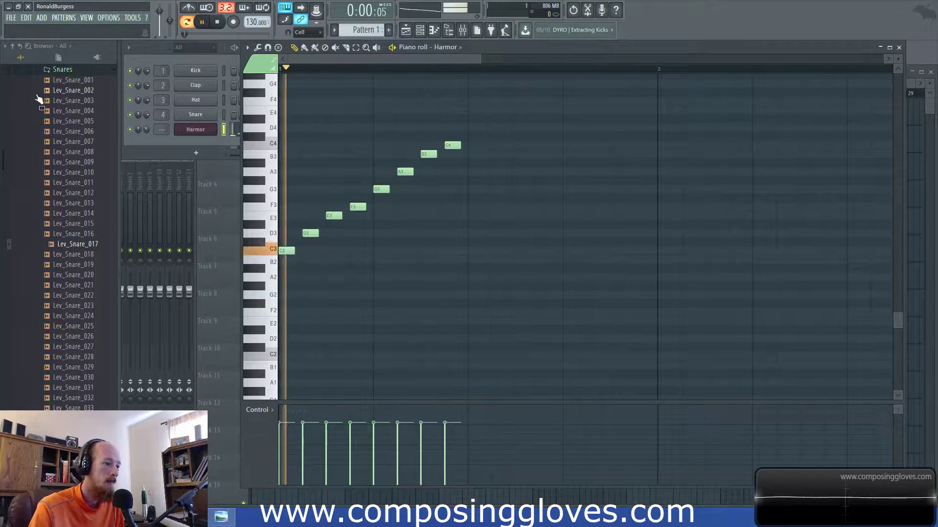
pyautogui.press('space')
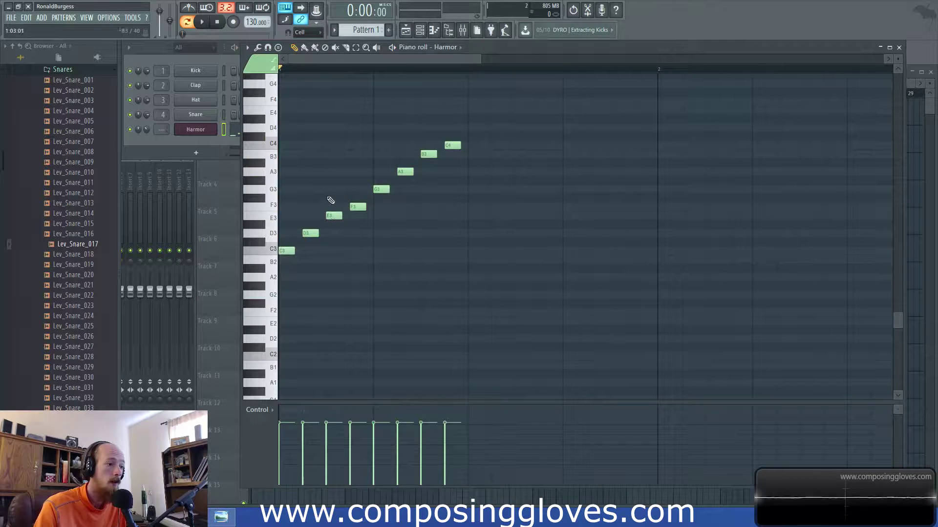
# Select the E3, A3 and B3 notes of the redrawn scale and lower them by one semitone
pyautogui.moveTo(325, 203); pyautogui.dragTo(337, 236)
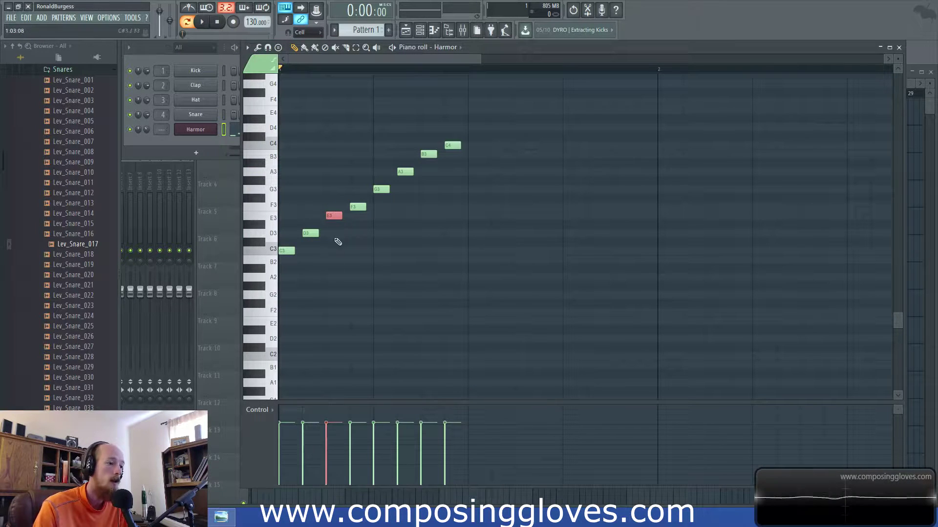
pyautogui.moveTo(402, 142); pyautogui.dragTo(441, 209)
pyautogui.hotkey('shift', 'Down')
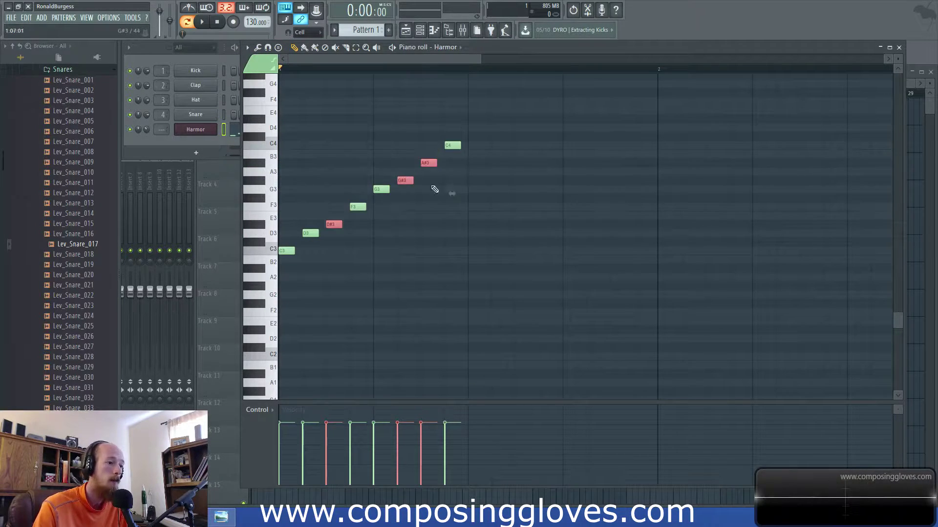
# Play back the C minor scale to hear the lowered third, sixth and seventh
pyautogui.press('space')
pyautogui.press('space')
pyautogui.press('space')
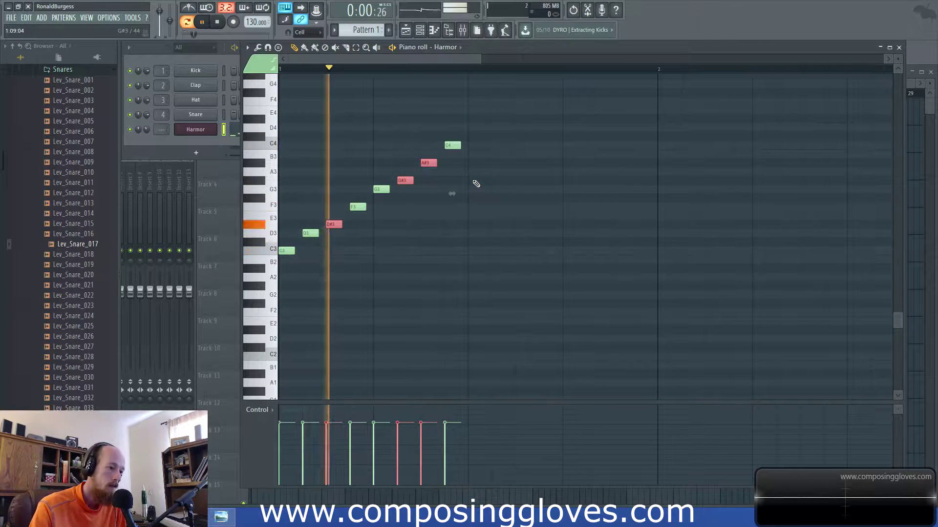
pyautogui.press('space')
# Select the whole C minor scale and transpose it up one octave to start at C4
pyautogui.hotkey('ctrl', 'a')
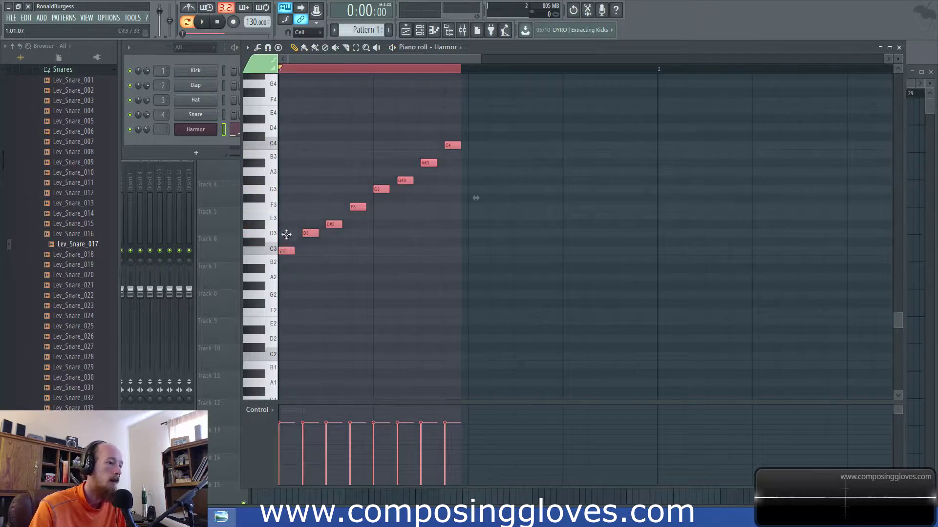
pyautogui.hotkey('ctrl', 'Up')
pyautogui.scroll(-3, 366, 67)
pyautogui.scroll(5, 368, 72)
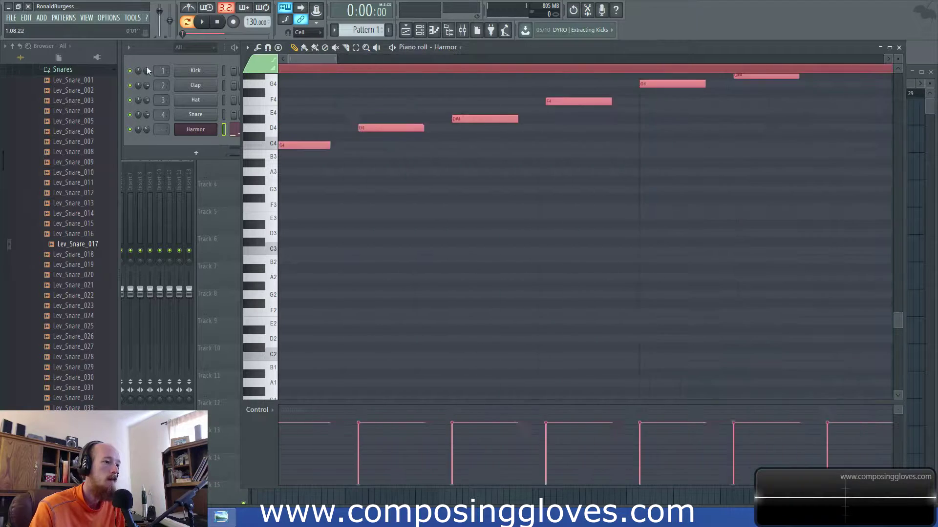
# Deselect the notes and play back the C minor scale in its new octave from C4 to C5
pyautogui.scroll(-1, 348, 120)
pyautogui.scroll(-3, 347, 127)
pyautogui.scroll(3, 342, 140)
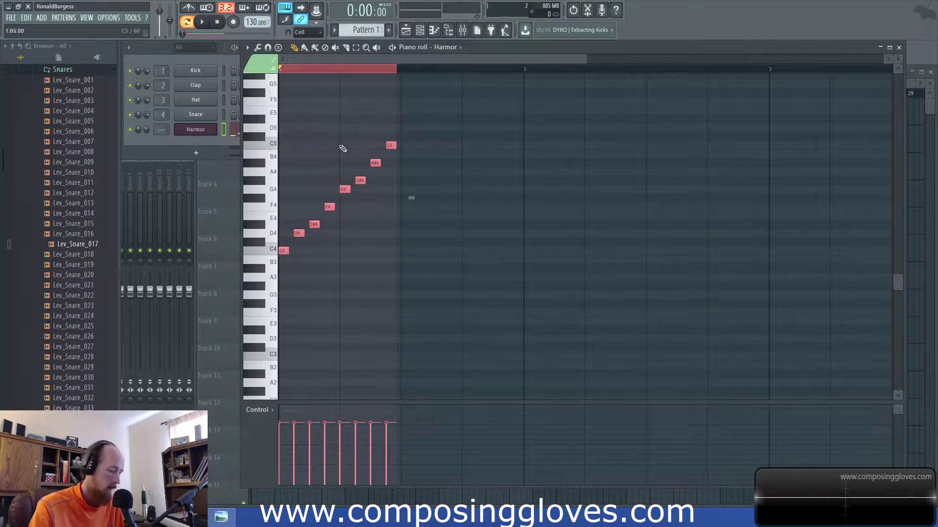
pyautogui.hotkey('ctrl', 'd')
pyautogui.press('space')
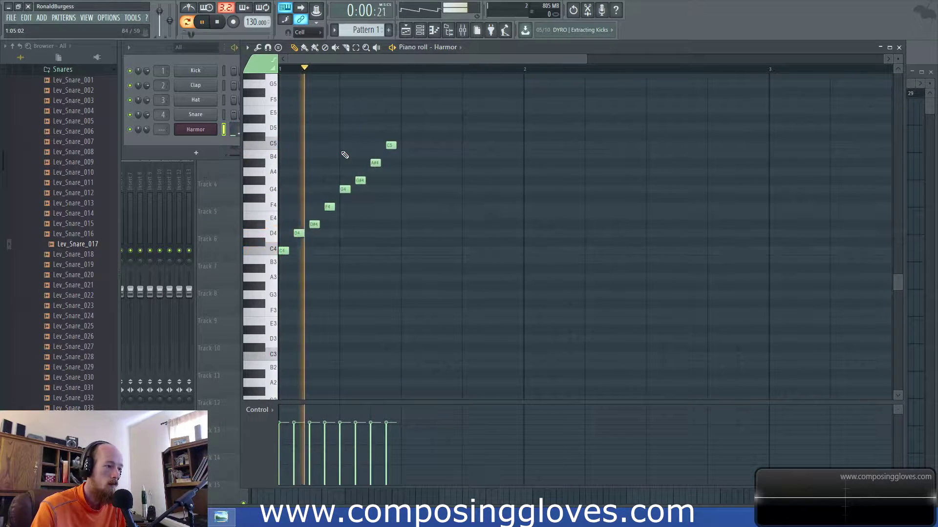
pyautogui.press('space')
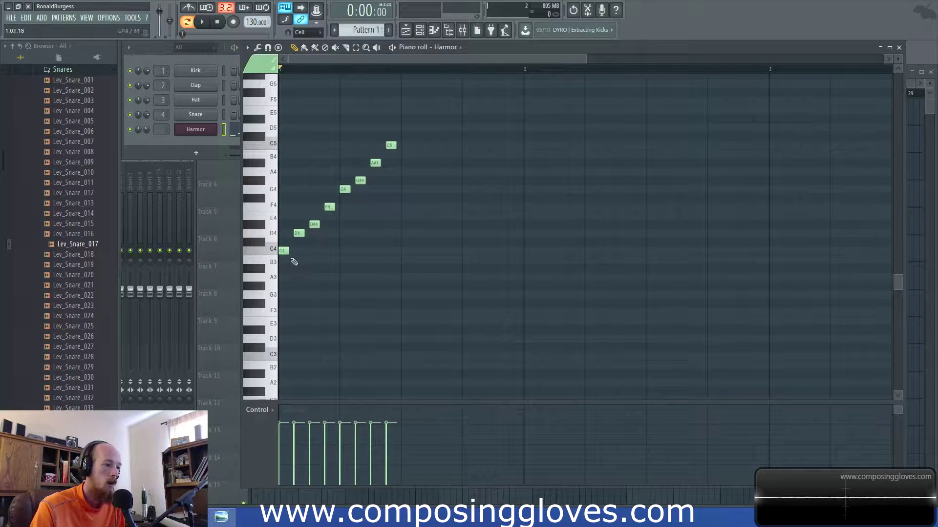
# Raise the D#4, G#4 and A#4 notes by one semitone to form C major, and play back the scale
pyautogui.keyDown('ctrl'); pyautogui.click(315, 223); pyautogui.keyUp('ctrl')
pyautogui.moveTo(357, 149); pyautogui.dragTo(360, 172)
pyautogui.press('space')
pyautogui.press('space')
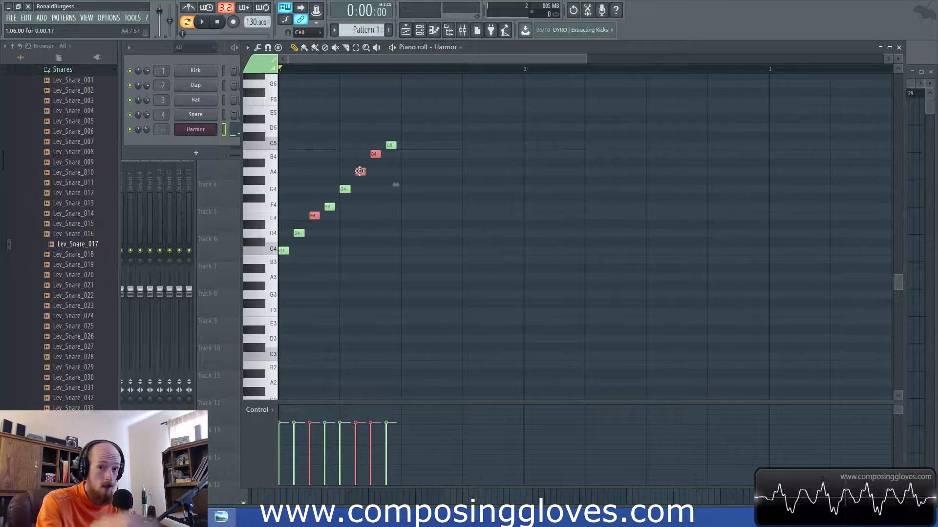
# Delete every note of the C major scale and clear the time selection
pyautogui.hotkey('ctrl', 'a')
pyautogui.press('Delete')
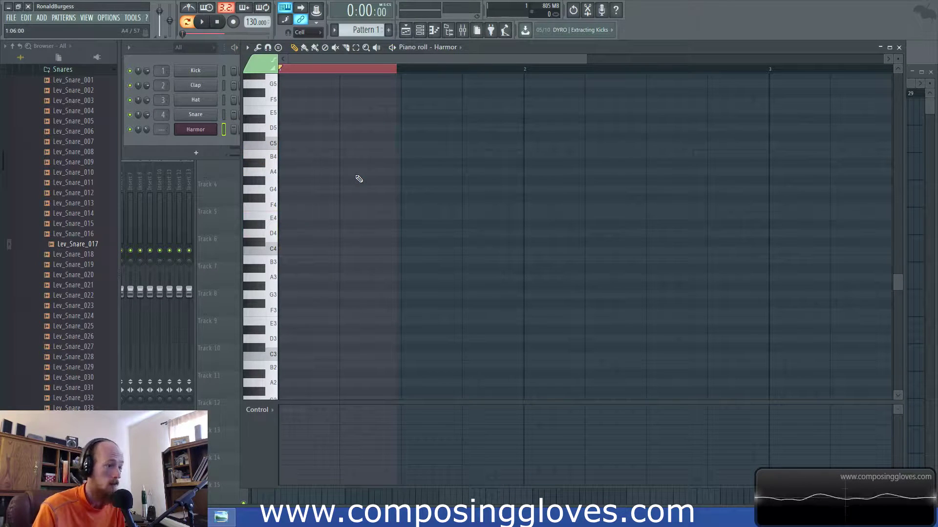
pyautogui.click(344, 75)
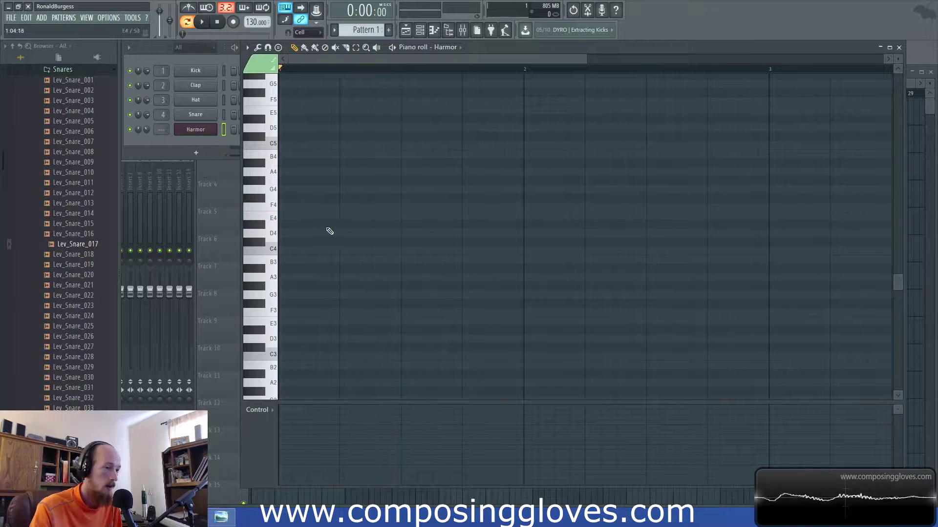
# Draw an ascending A natural minor scale with the consecutive notes A3, B3, C4, D4, E4, F4, G4 and A4
pyautogui.click(285, 277)
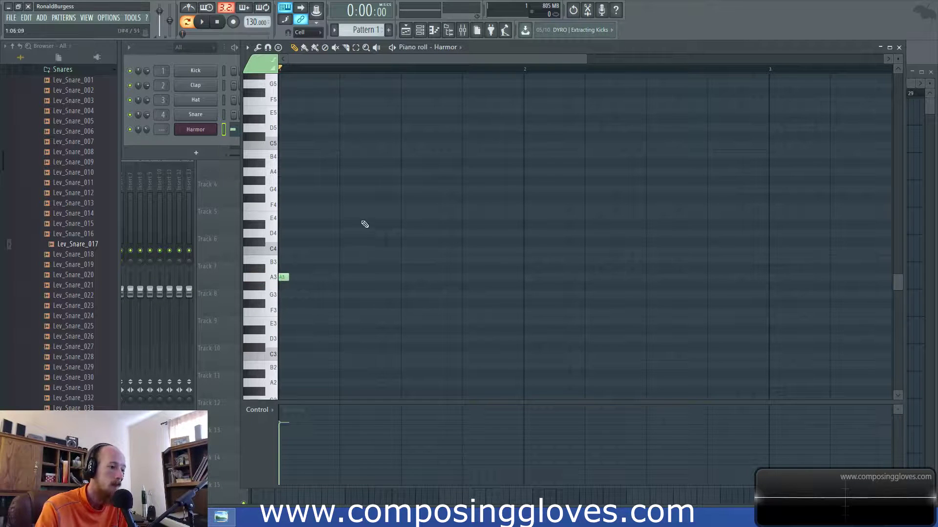
pyautogui.click(298, 250)
pyautogui.click(299, 259)
pyautogui.moveTo(305, 249); pyautogui.dragTo(314, 251)
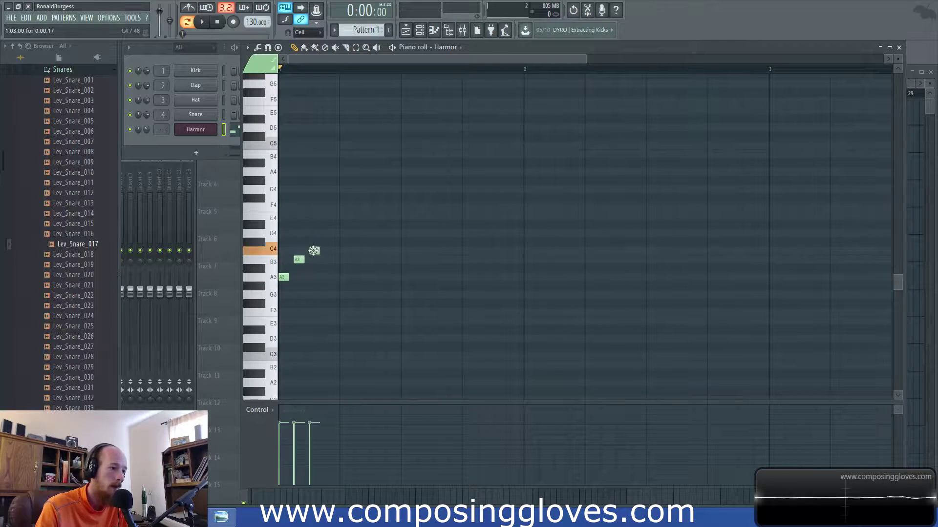
pyautogui.click(330, 233)
pyautogui.click(344, 215)
pyautogui.click(360, 207)
pyautogui.click(375, 189)
pyautogui.click(390, 171)
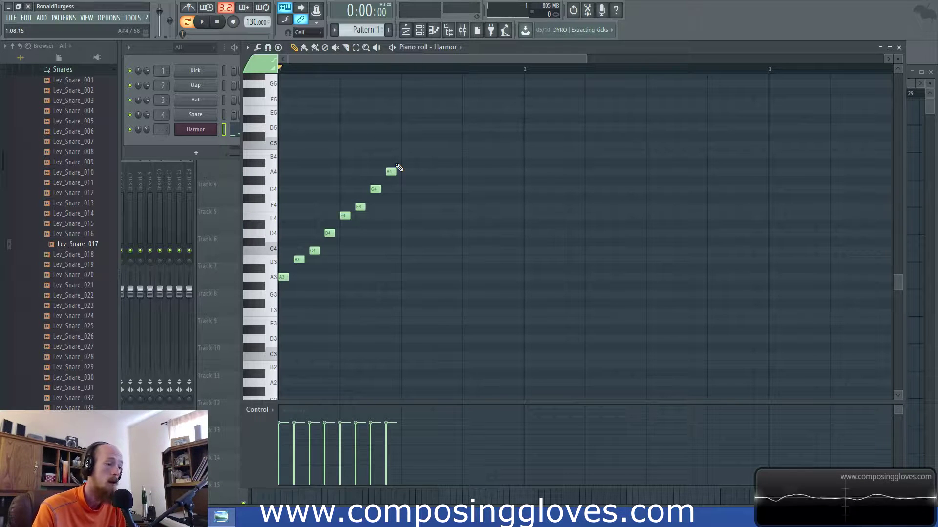
# Play back the A minor scale and sound its root note A3 on its own
pyautogui.press('space')
pyautogui.press('space')
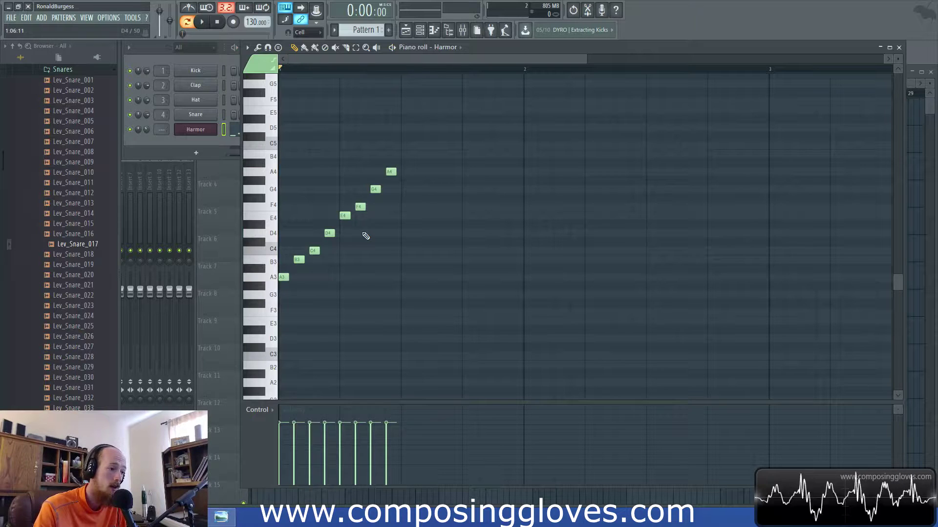
pyautogui.moveTo(248, 152); pyautogui.dragTo(281, 406)
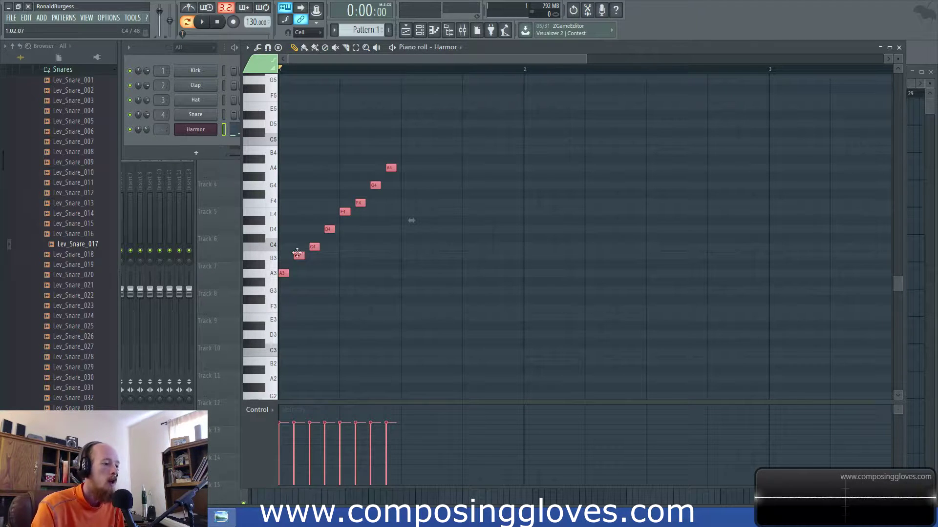
pyautogui.click(283, 273)
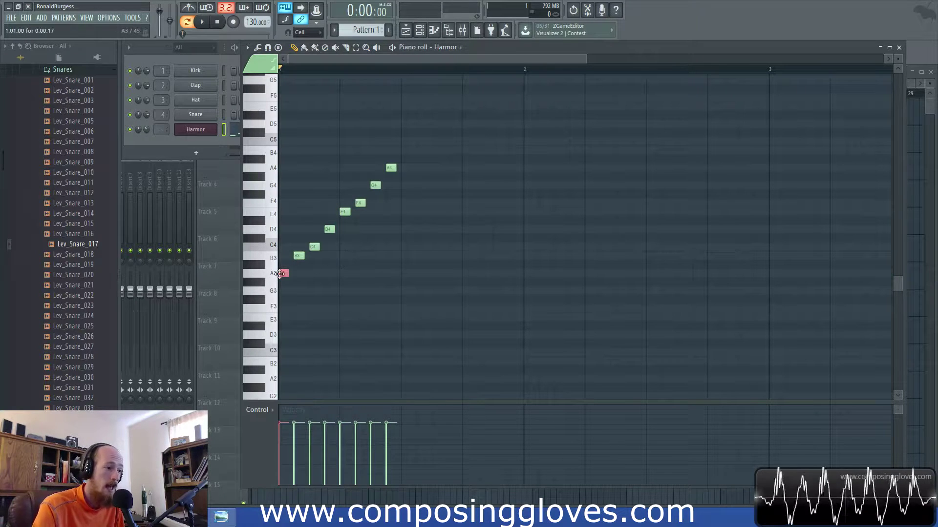
# Raise the C4, F4 and G4 notes by one semitone to show A major, and lower them back to A minor
pyautogui.click(313, 247)
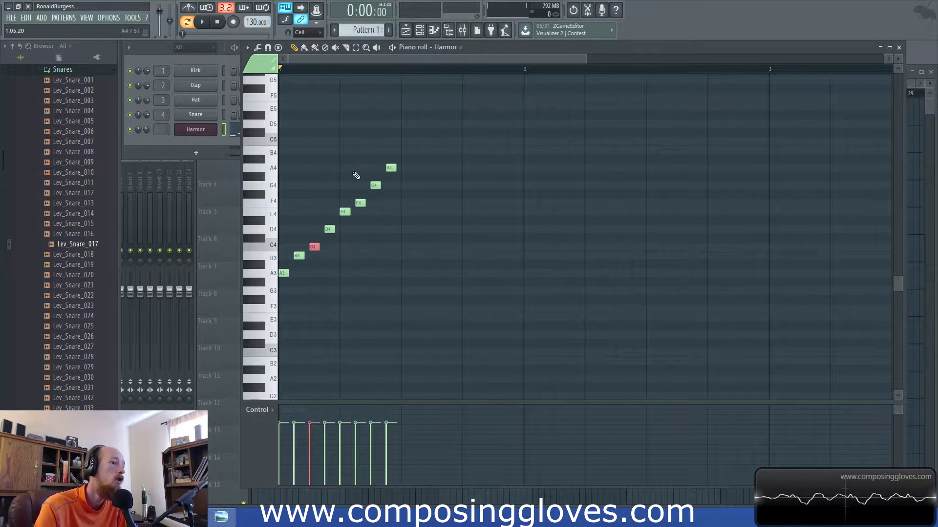
pyautogui.moveTo(355, 173); pyautogui.dragTo(398, 232)
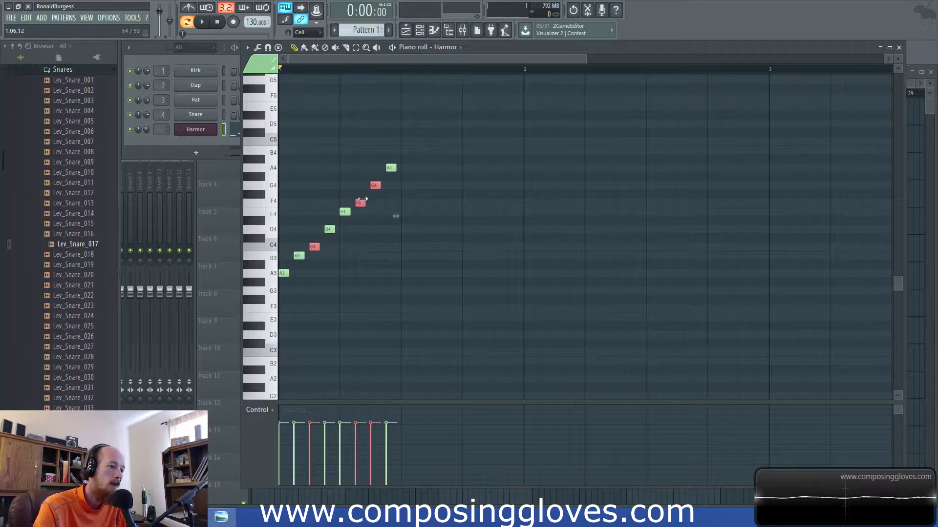
pyautogui.moveTo(361, 195); pyautogui.dragTo(362, 194)
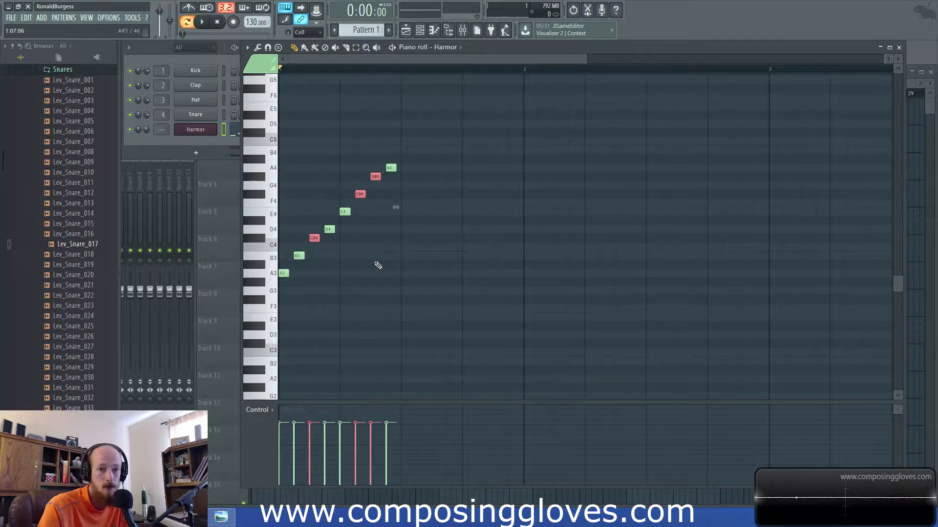
pyautogui.moveTo(357, 196); pyautogui.dragTo(357, 205)
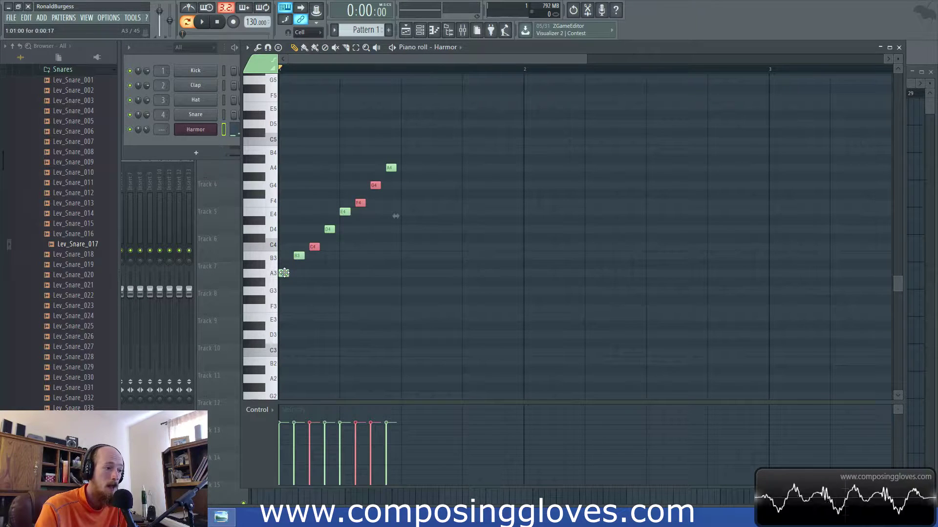
# Select the whole A minor scale and transpose it up three semitones to start at C4
pyautogui.moveTo(282, 173); pyautogui.dragTo(481, 276)
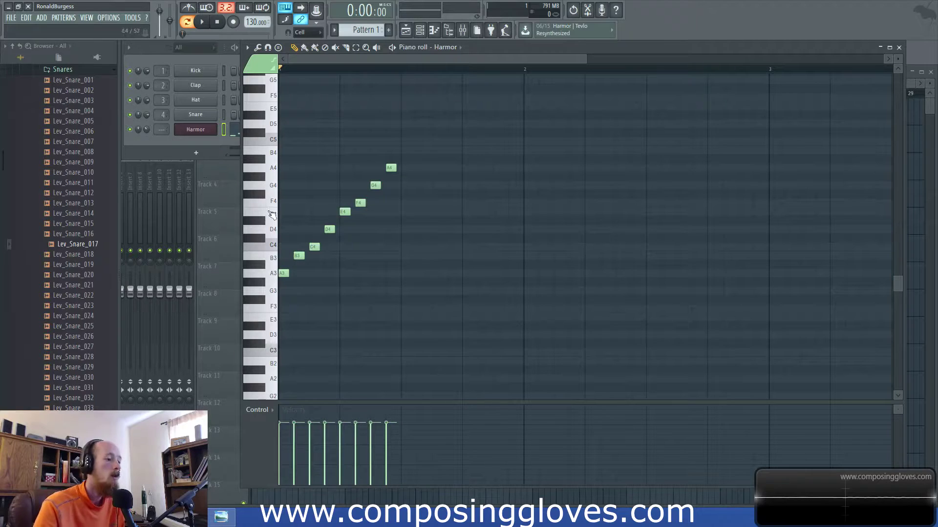
pyautogui.moveTo(284, 138); pyautogui.dragTo(474, 328)
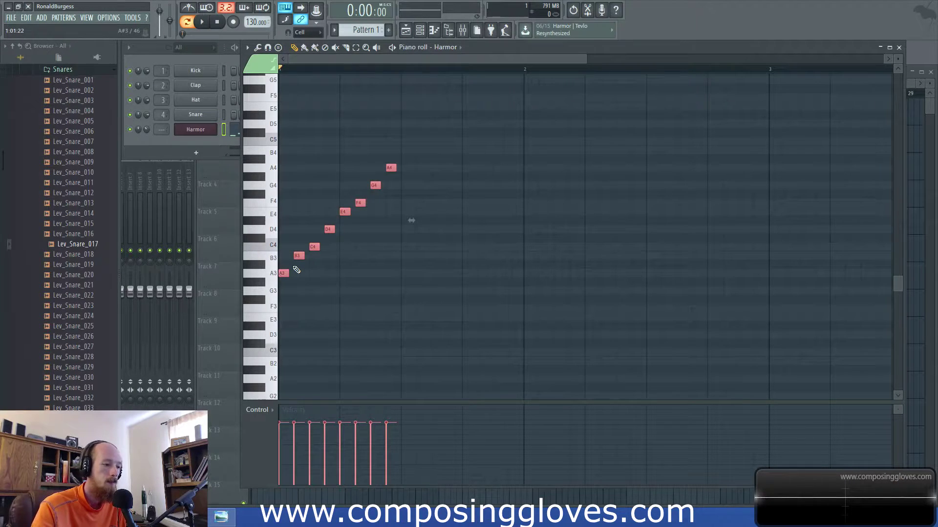
pyautogui.moveTo(282, 271); pyautogui.dragTo(282, 246)
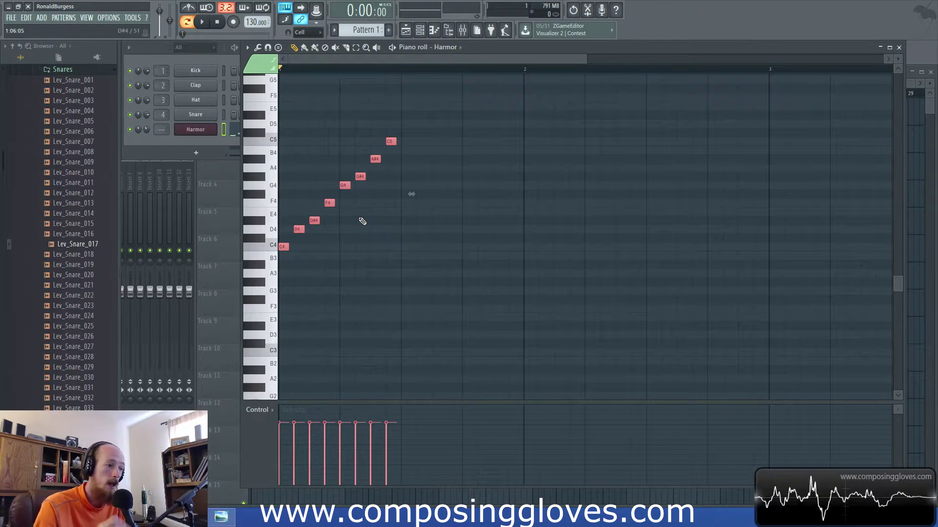
# Delete all notes of the transposed C minor scale to empty the pattern
pyautogui.hotkey('ctrl', 'a')
pyautogui.press('Delete')
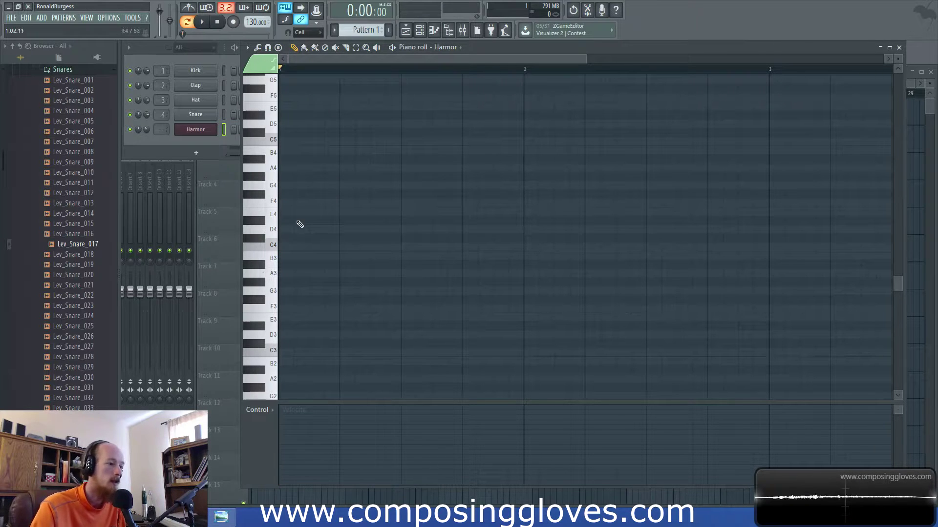